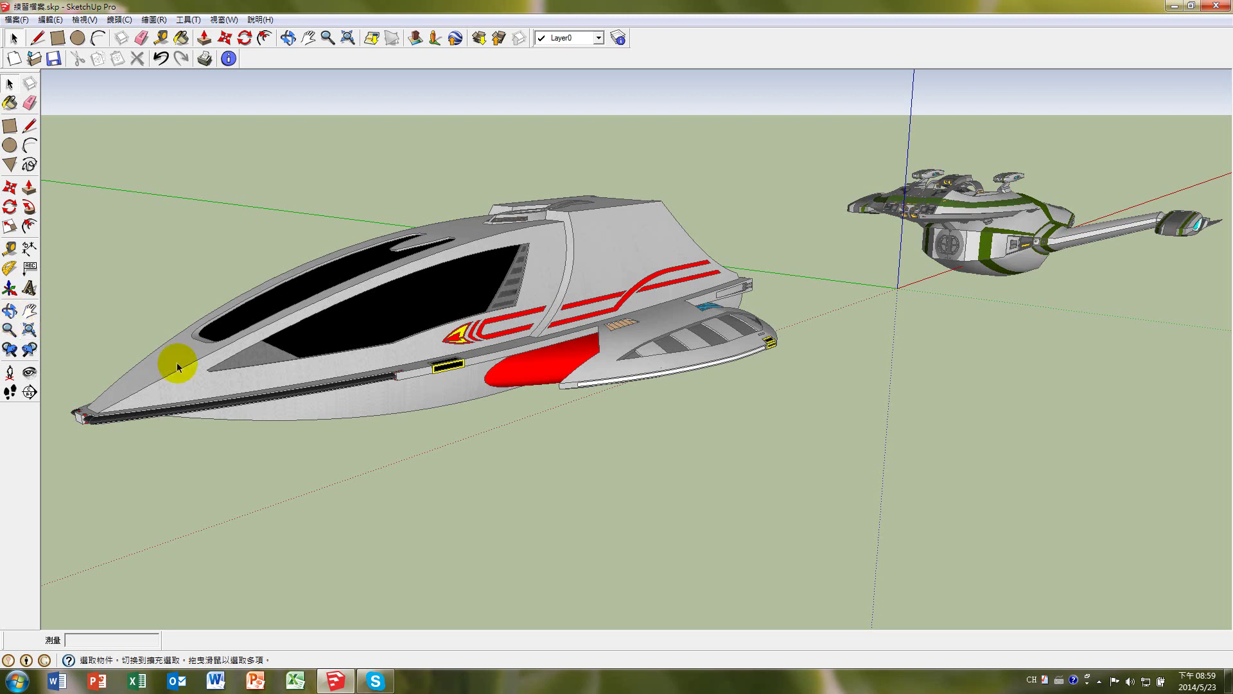
Orbit the view around both spaceships, then pan the scene left and down.
left_click(10, 311)
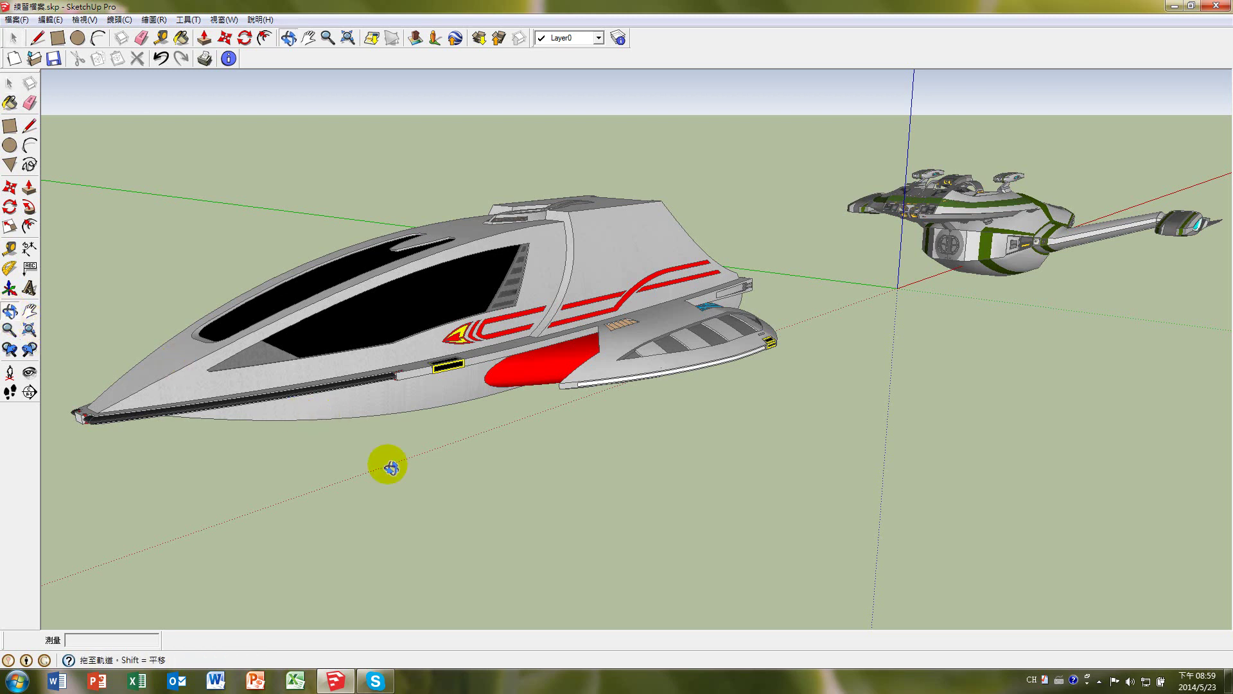
mouse_move(392, 466)
left_mouse_down()
mouse_move(596, 486)
mouse_move(385, 451)
mouse_move(443, 456)
left_mouse_up()
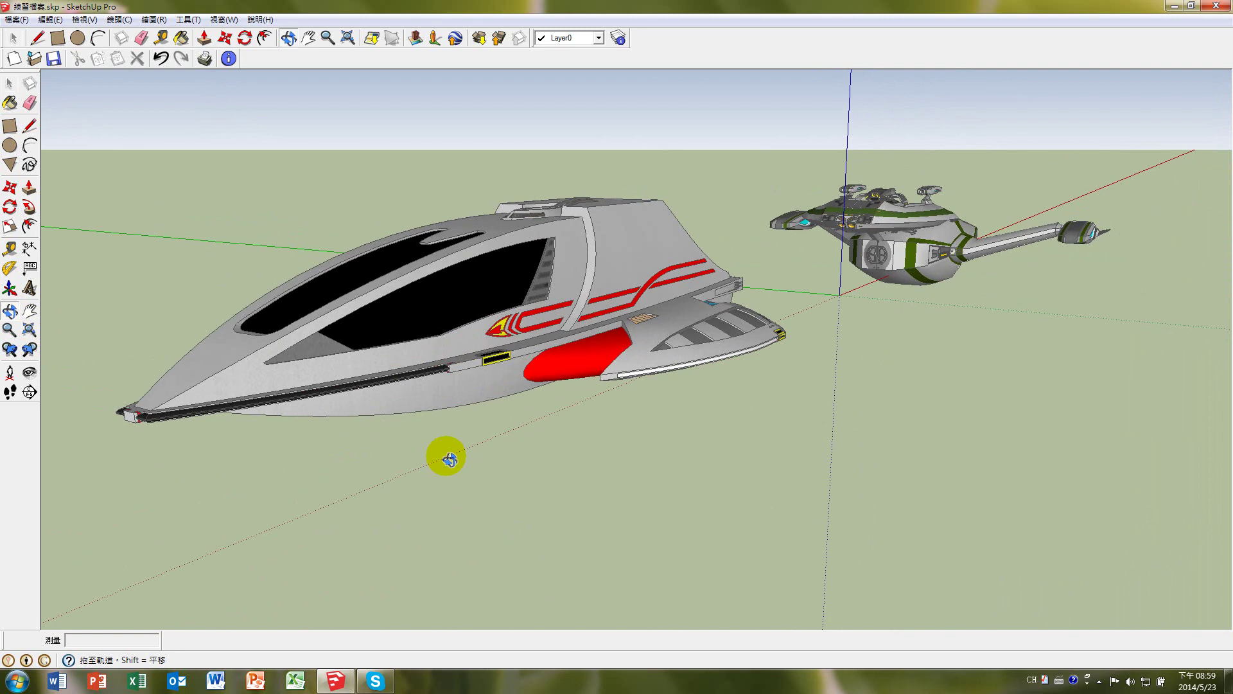
left_click(29, 313)
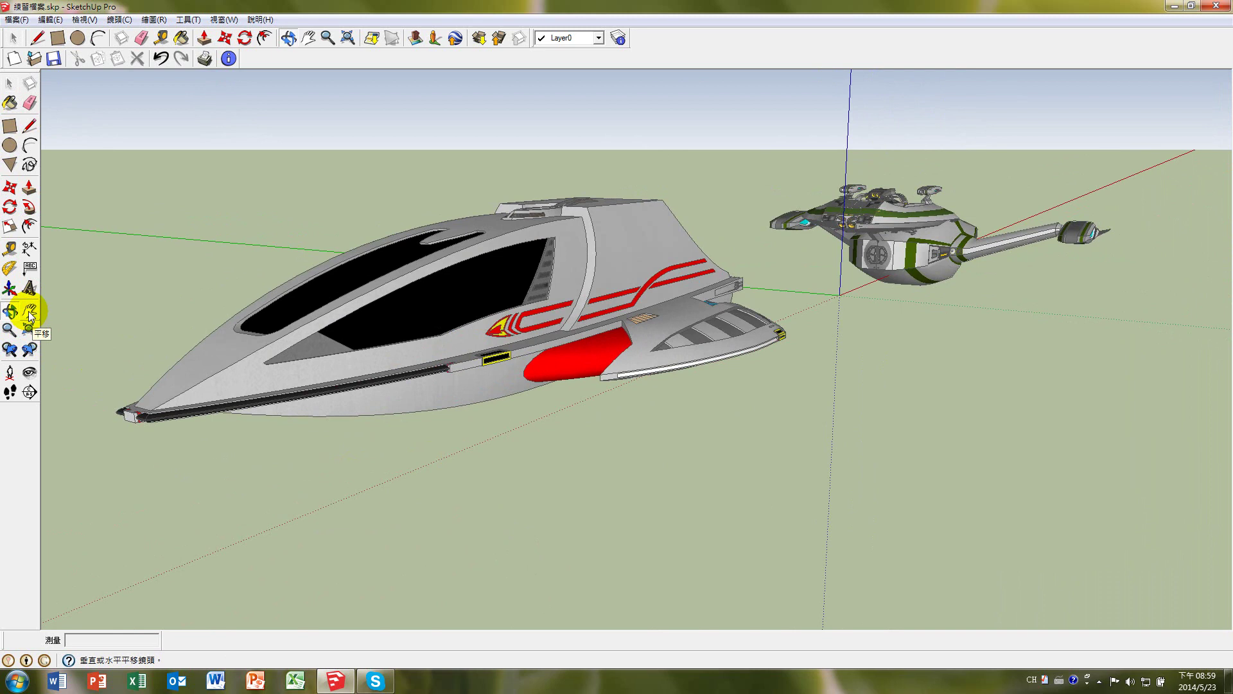
mouse_move(523, 426)
left_mouse_down()
mouse_move(372, 481)
mouse_move(476, 422)
mouse_move(552, 397)
mouse_move(522, 446)
left_mouse_up()
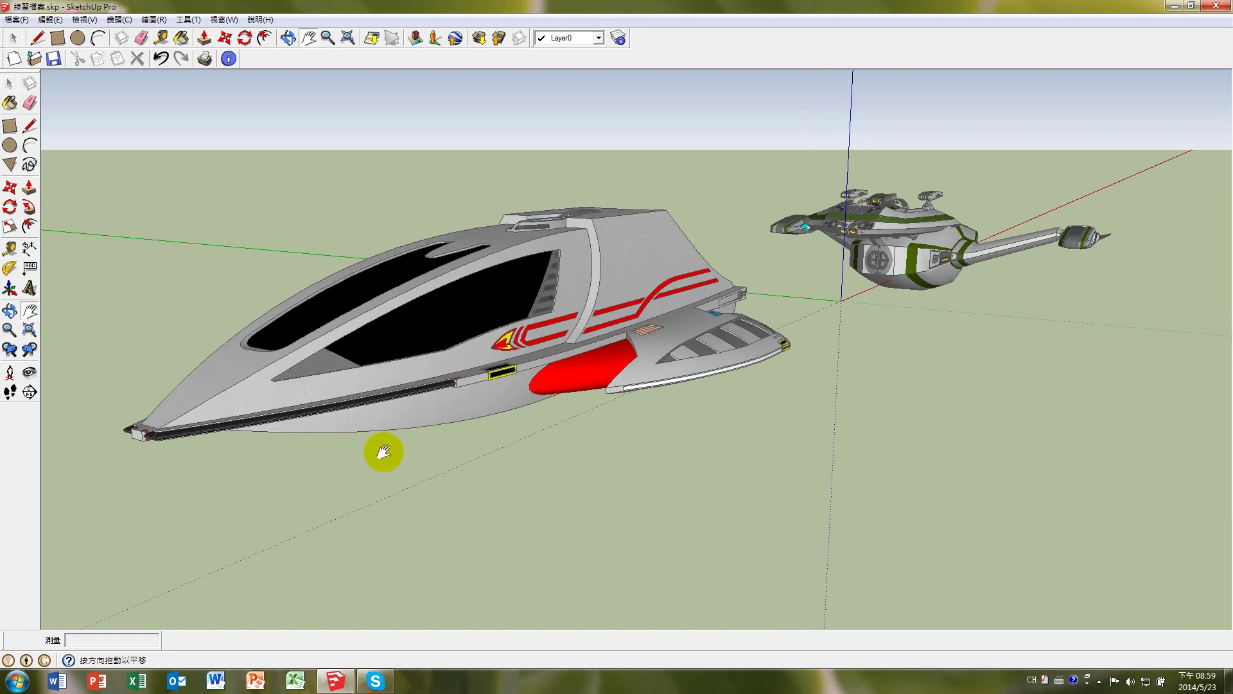
left_click(9, 330)
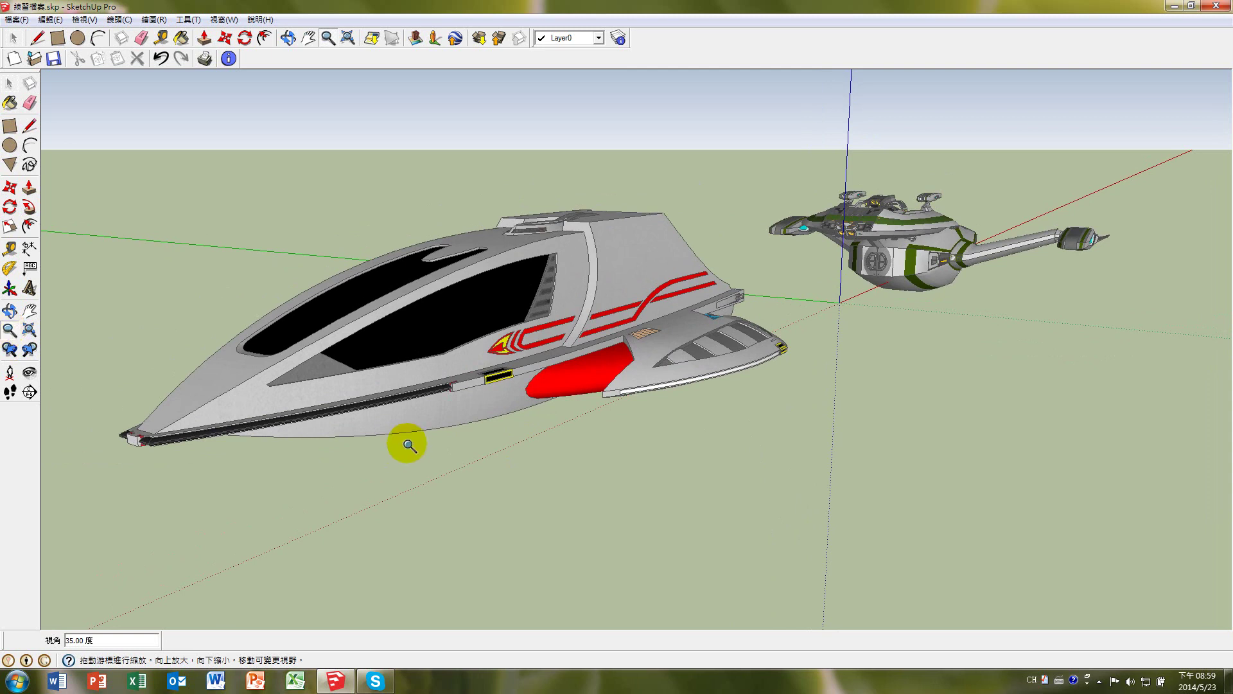
mouse_move(460, 495)
left_mouse_down()
mouse_move(522, 501)
mouse_move(674, 561)
mouse_move(296, 316)
mouse_move(420, 408)
mouse_move(682, 552)
mouse_move(633, 479)
mouse_move(514, 386)
left_mouse_up()
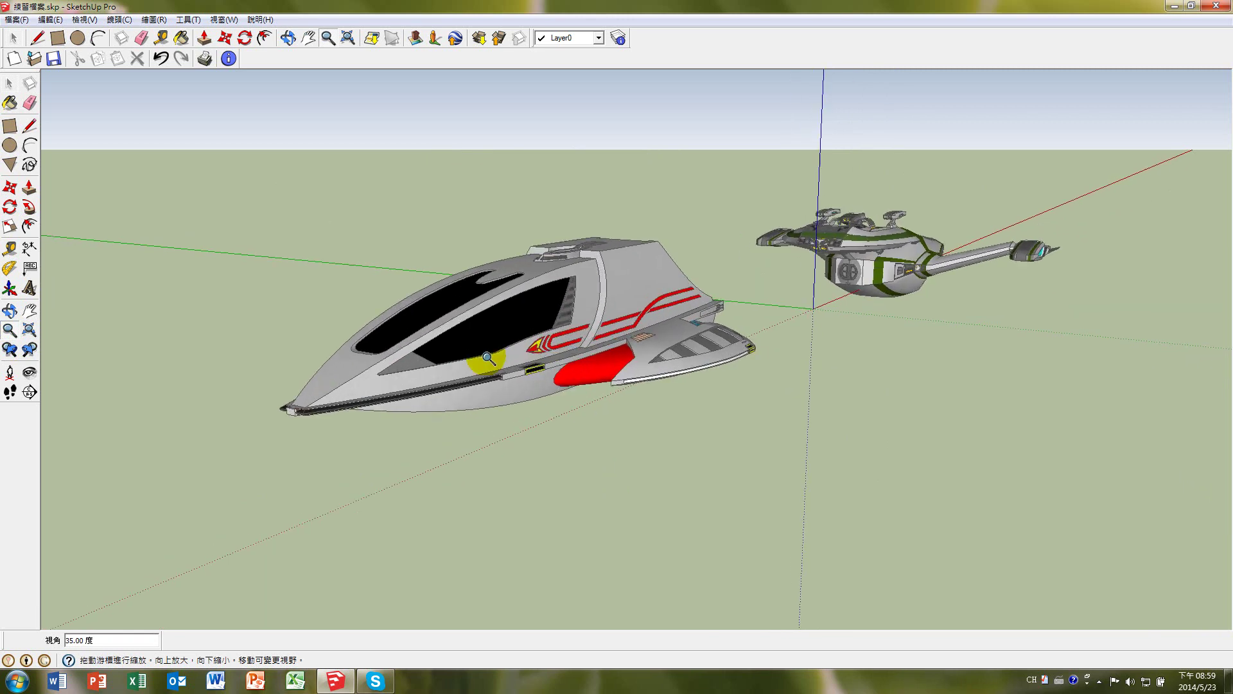
left_click_drag(355, 269, 499, 410)
mouse_move(586, 468)
left_mouse_down()
mouse_move(663, 513)
mouse_move(830, 404)
left_mouse_up()
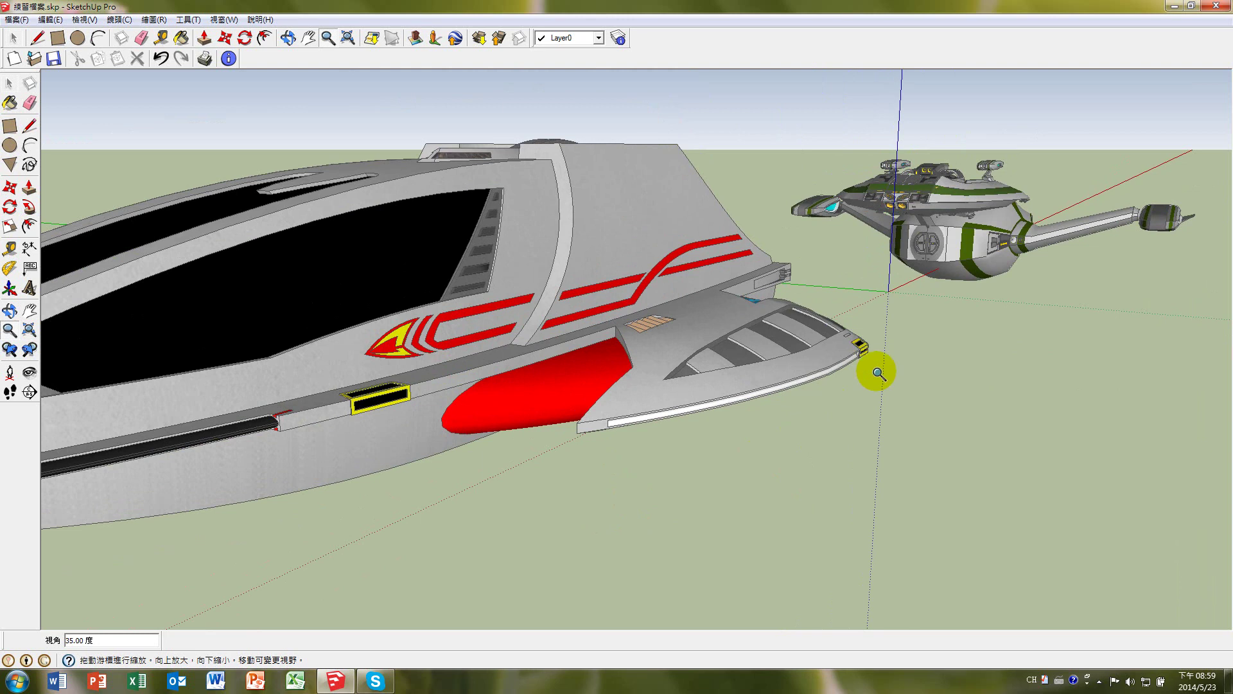
left_click_drag(867, 366, 900, 347)
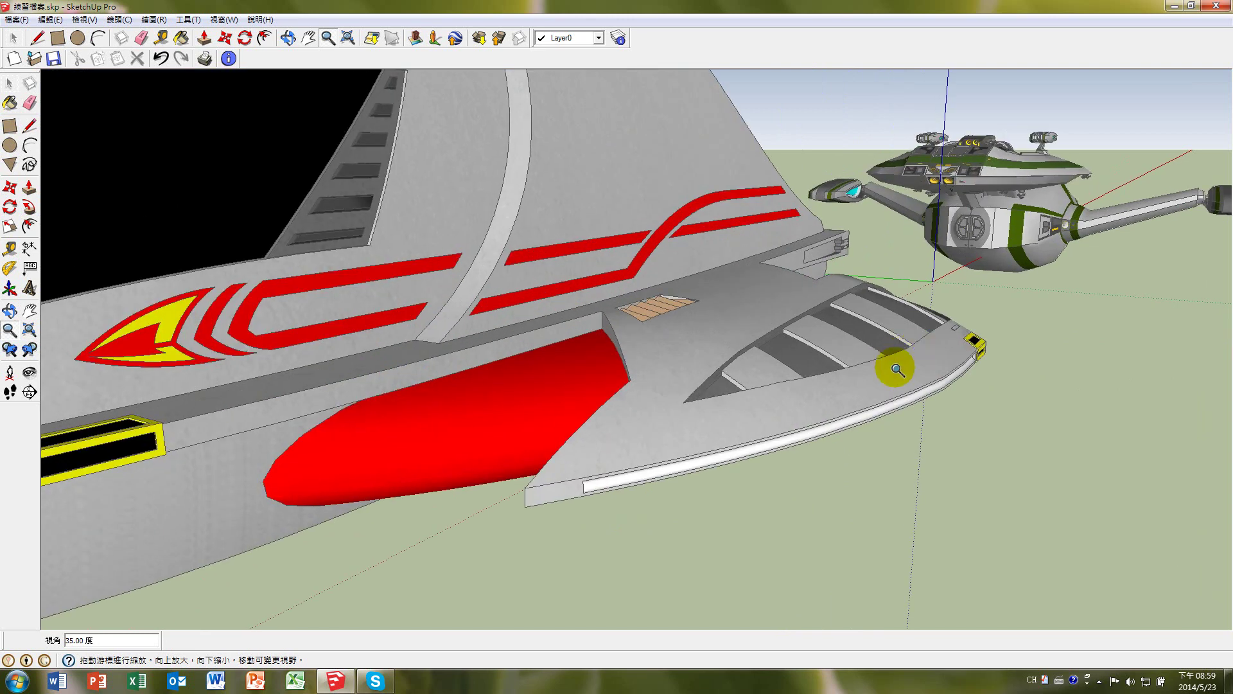
mouse_move(576, 509)
left_mouse_down()
mouse_move(361, 580)
mouse_move(473, 504)
left_mouse_up()
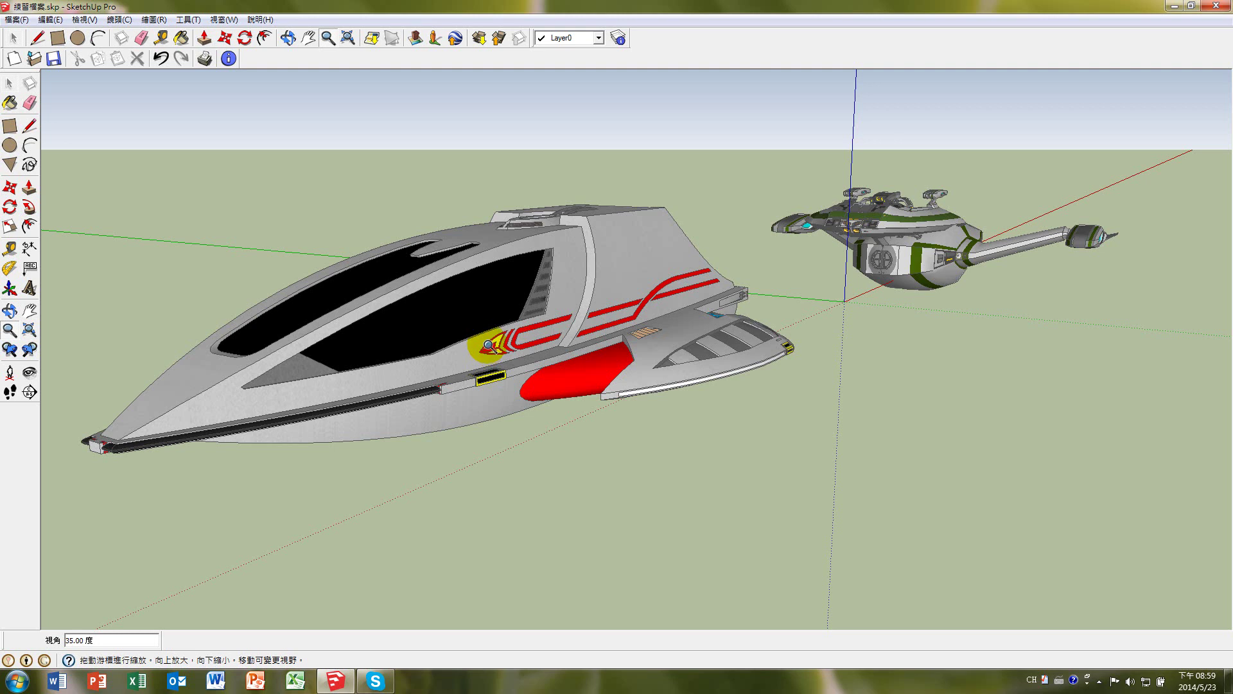
left_click_drag(486, 371, 484, 331)
mouse_move(483, 378)
left_mouse_down()
mouse_move(474, 562)
mouse_move(483, 524)
left_mouse_up()
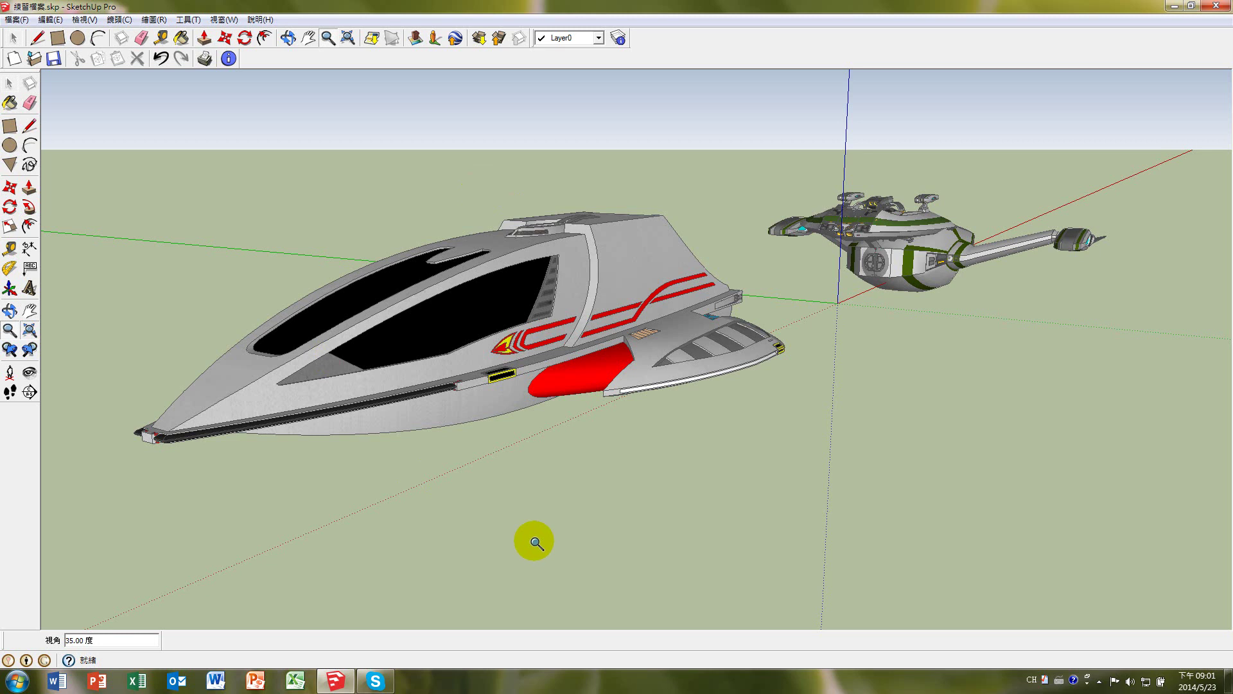
Step back through five previous views to the closer shuttle view, then reselect the Select tool.
left_click(11, 351)
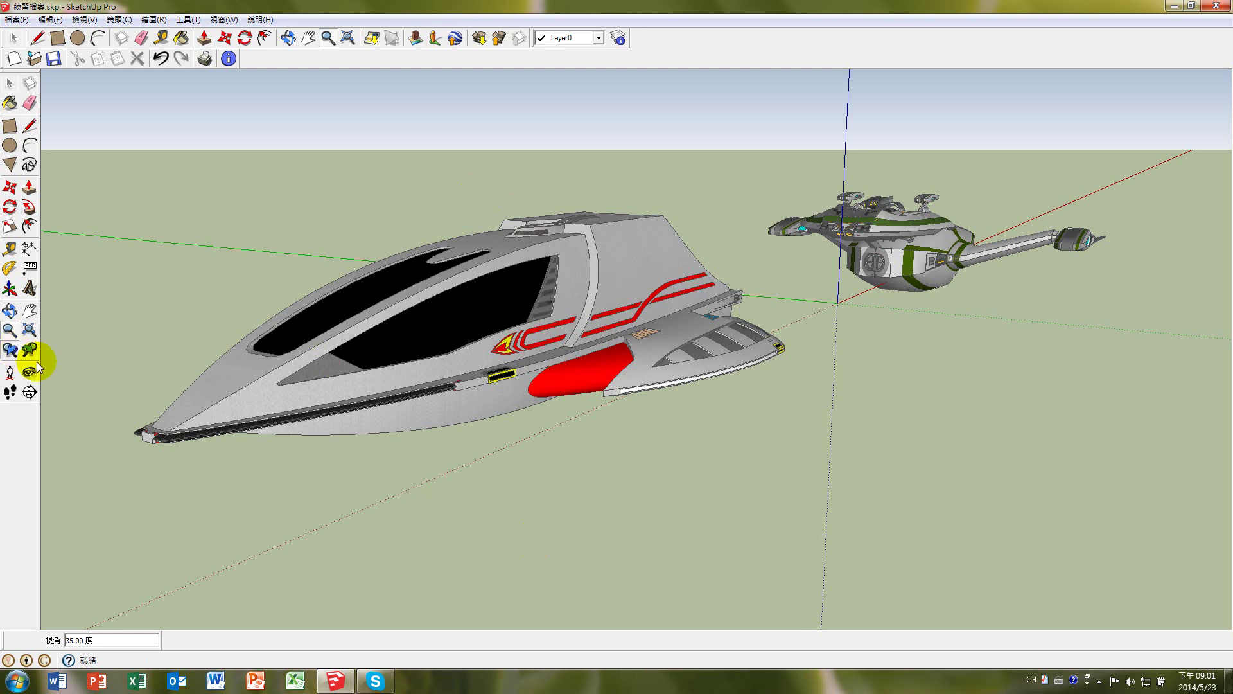
left_click(9, 350)
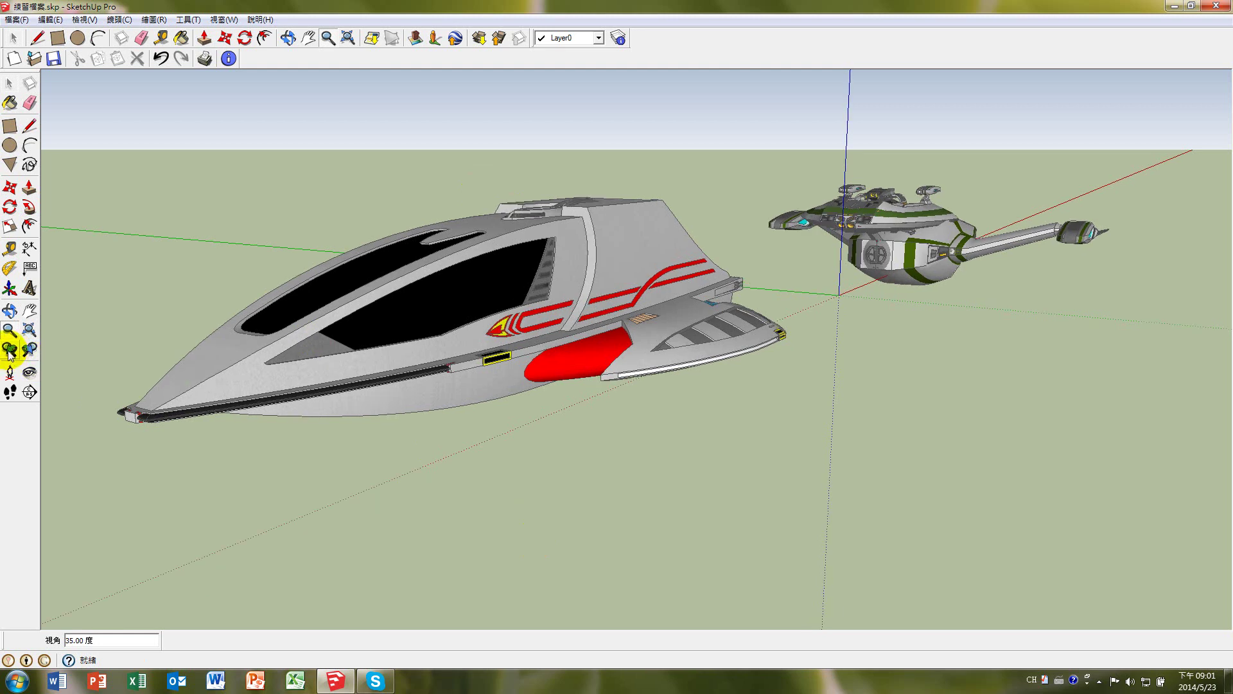
left_click(10, 350)
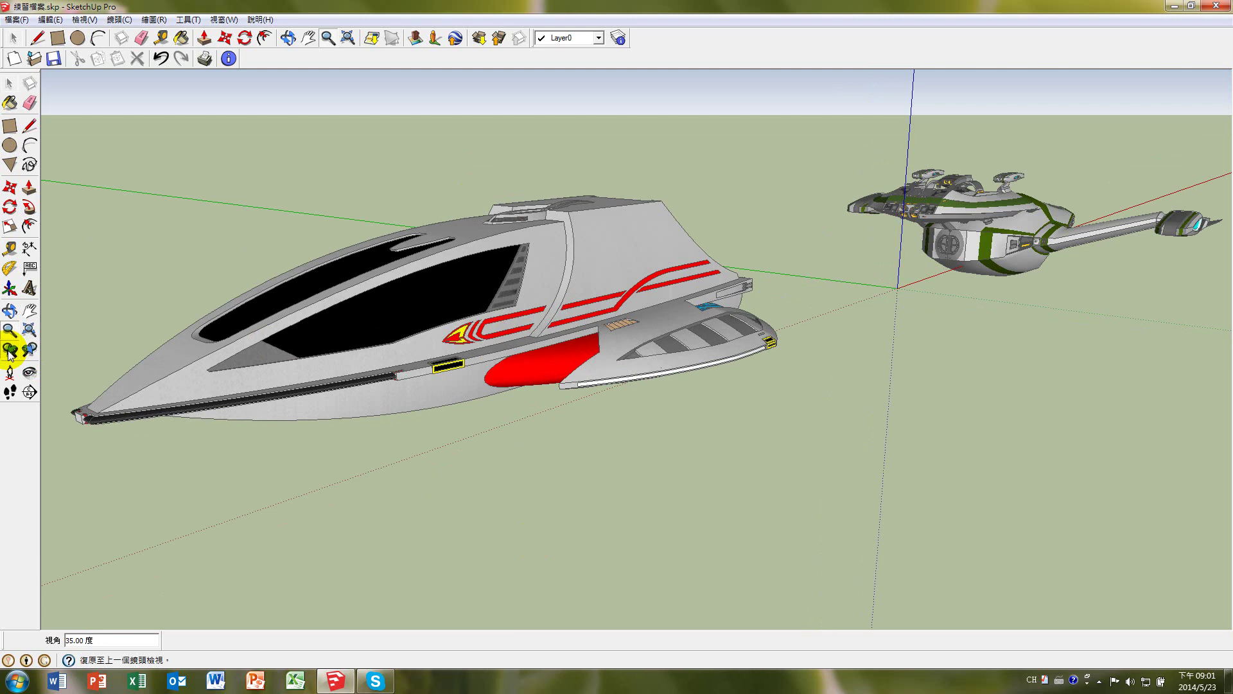
left_click(10, 351)
left_click(10, 350)
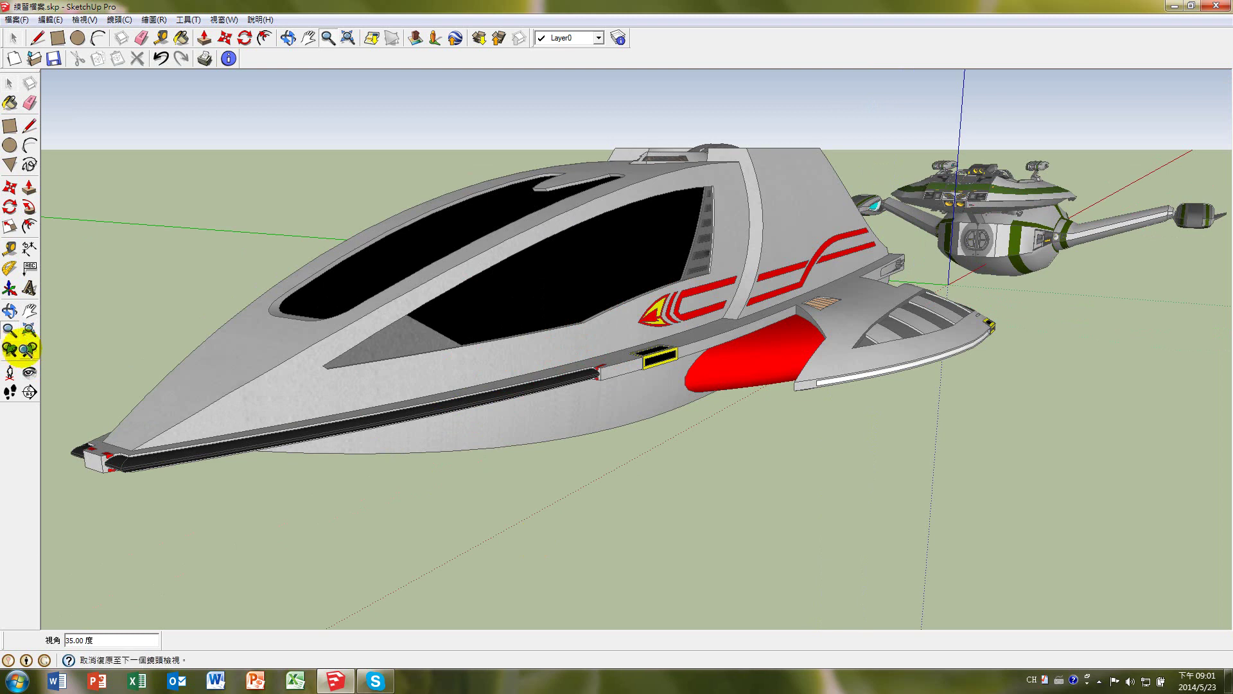
left_click(9, 329)
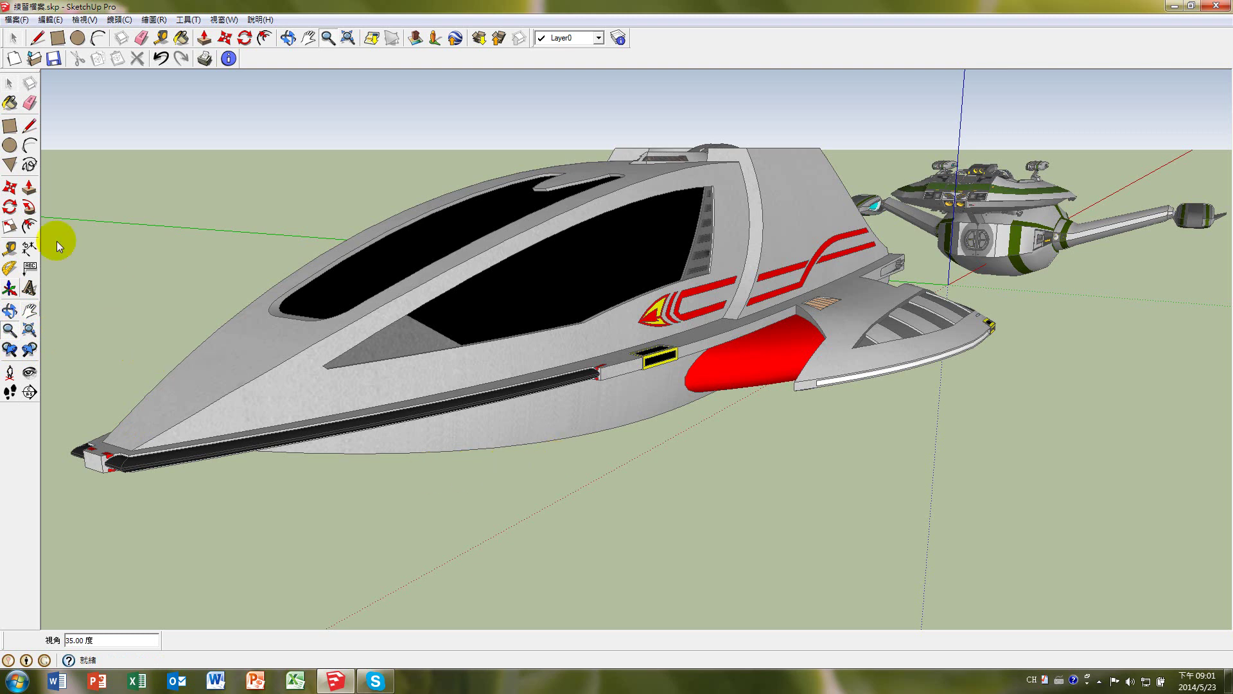
left_click(10, 86)
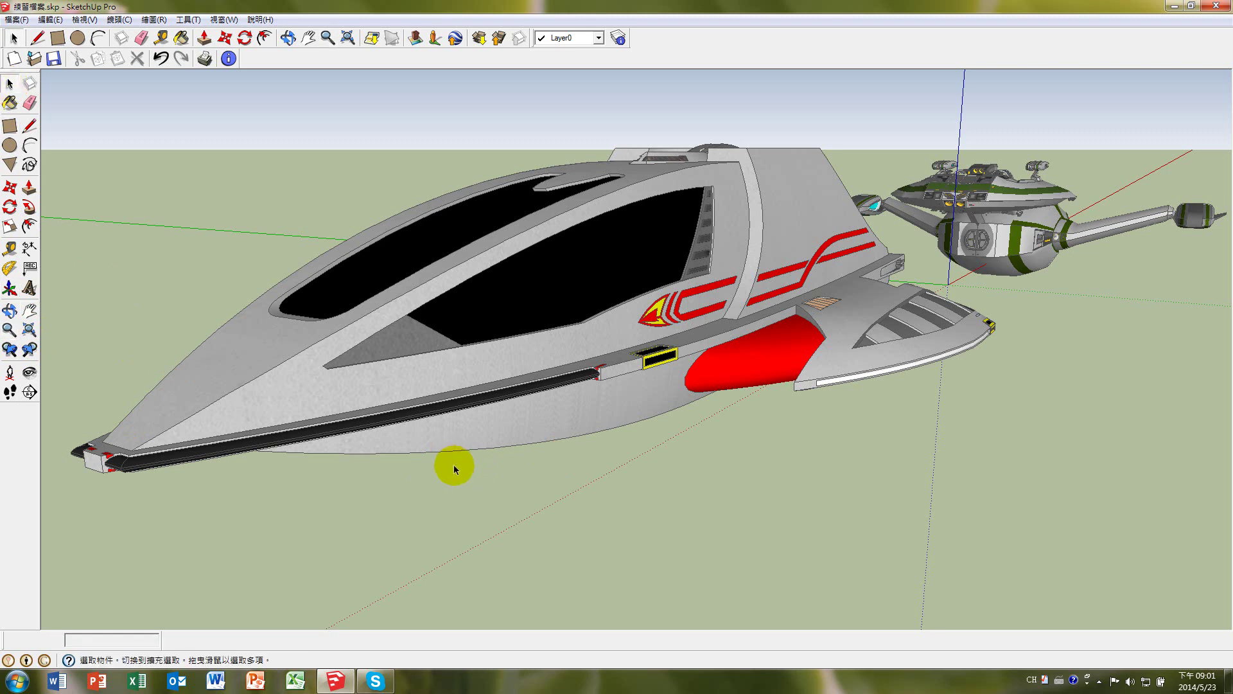
Orbit around the shuttle, then Shift-pan the scene left and down.
key("o")
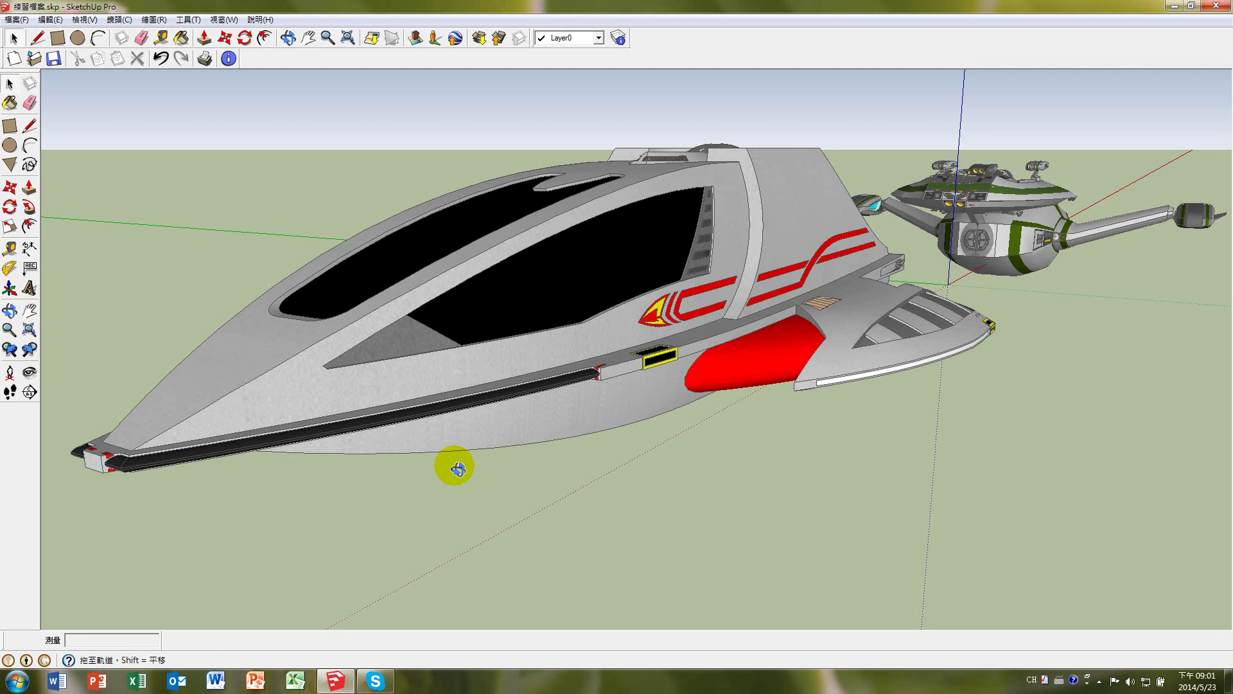
mouse_move(457, 469)
left_mouse_down()
mouse_move(490, 488)
mouse_move(650, 492)
mouse_move(459, 481)
mouse_move(407, 463)
mouse_move(459, 473)
left_mouse_up()
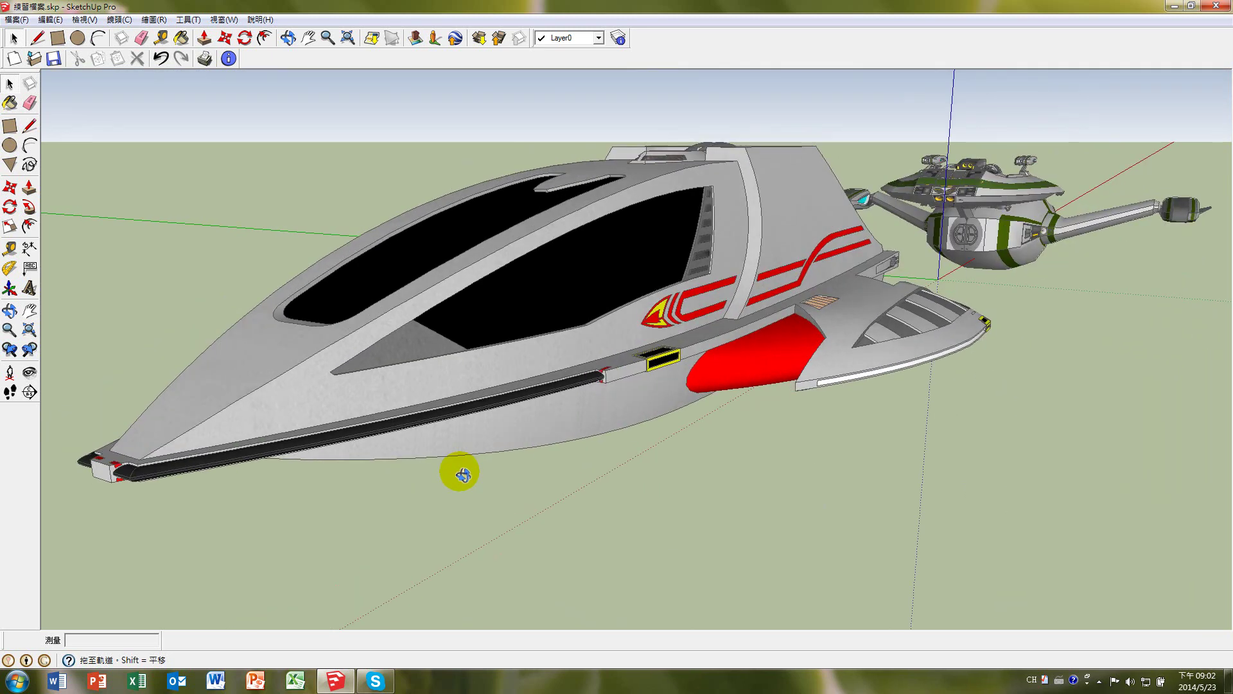
key("shift")
mouse_move(459, 471)
left_mouse_down("shift")
mouse_move(366, 504)
mouse_move(104, 531)
mouse_move(286, 463)
mouse_move(471, 432)
mouse_move(779, 559)
mouse_move(802, 603)
mouse_move(735, 578)
mouse_move(402, 559)
mouse_move(425, 547)
left_mouse_up("shift")
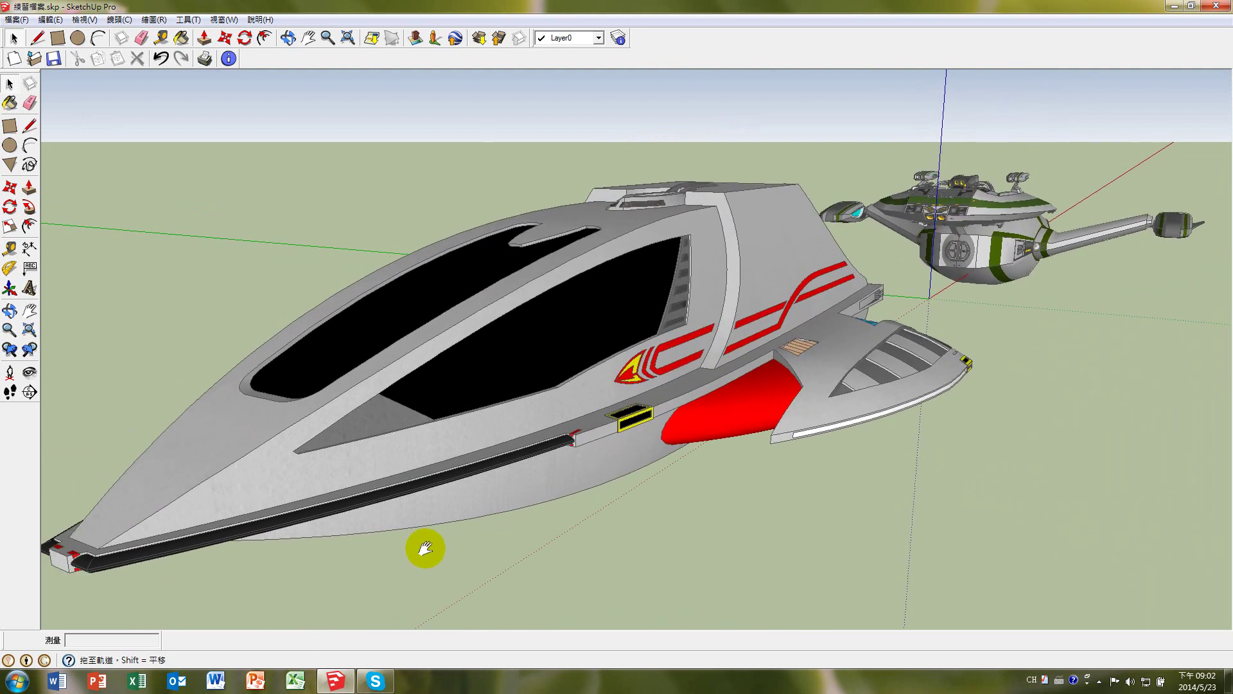
middle_click_drag(425, 548, 426, 549, "shift")
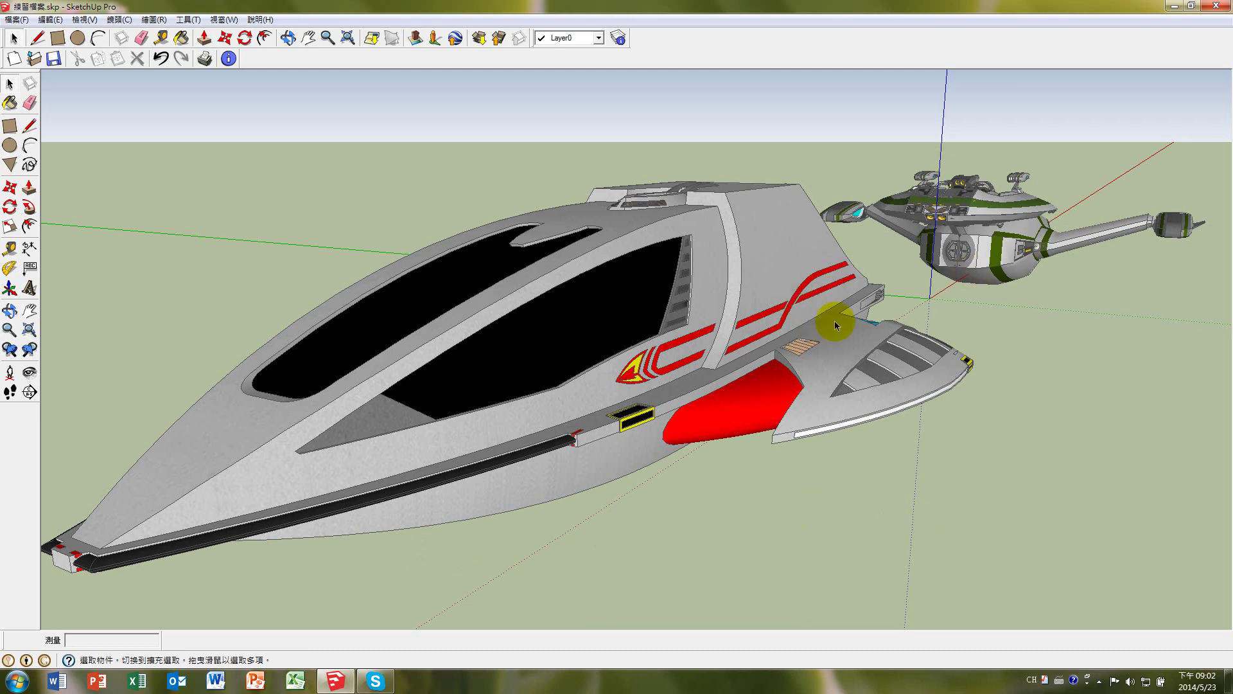
Tilt the view slightly and zoom closer so the green-striped ship is centred.
key("o")
left_click_drag(1074, 270, 1113, 262)
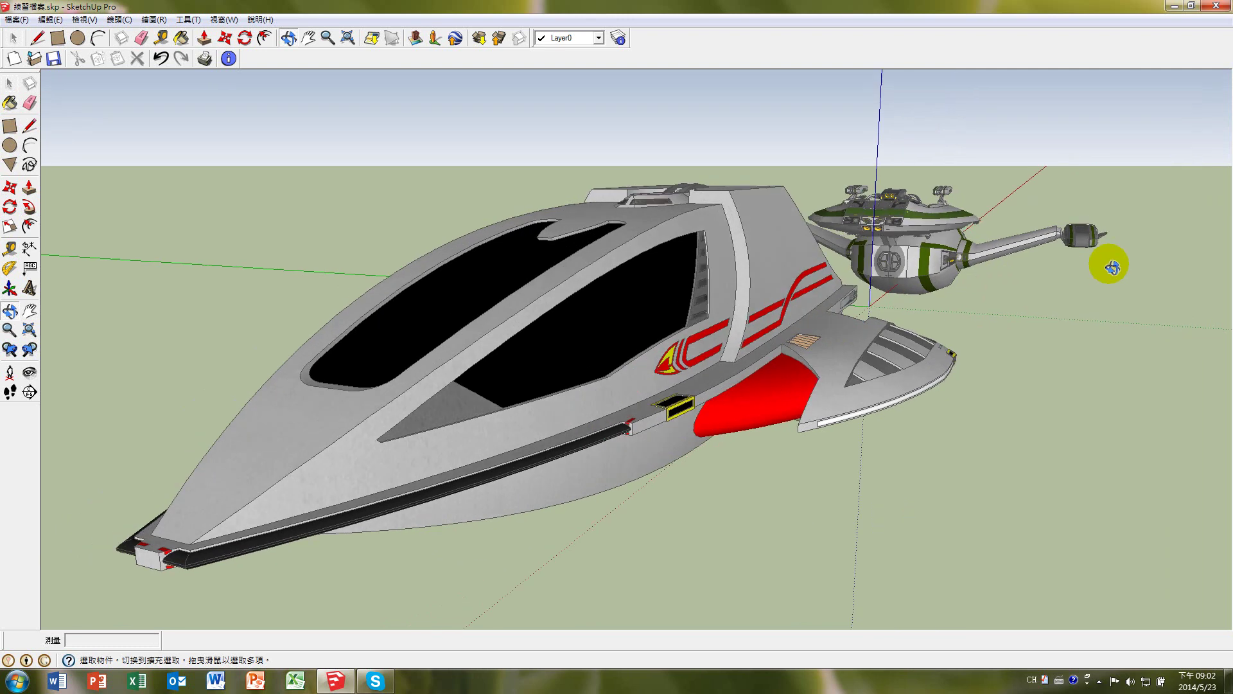
scroll(1087, 267, "up", 2)
middle_click_drag(1088, 267, 831, 349, "shift")
key("space")
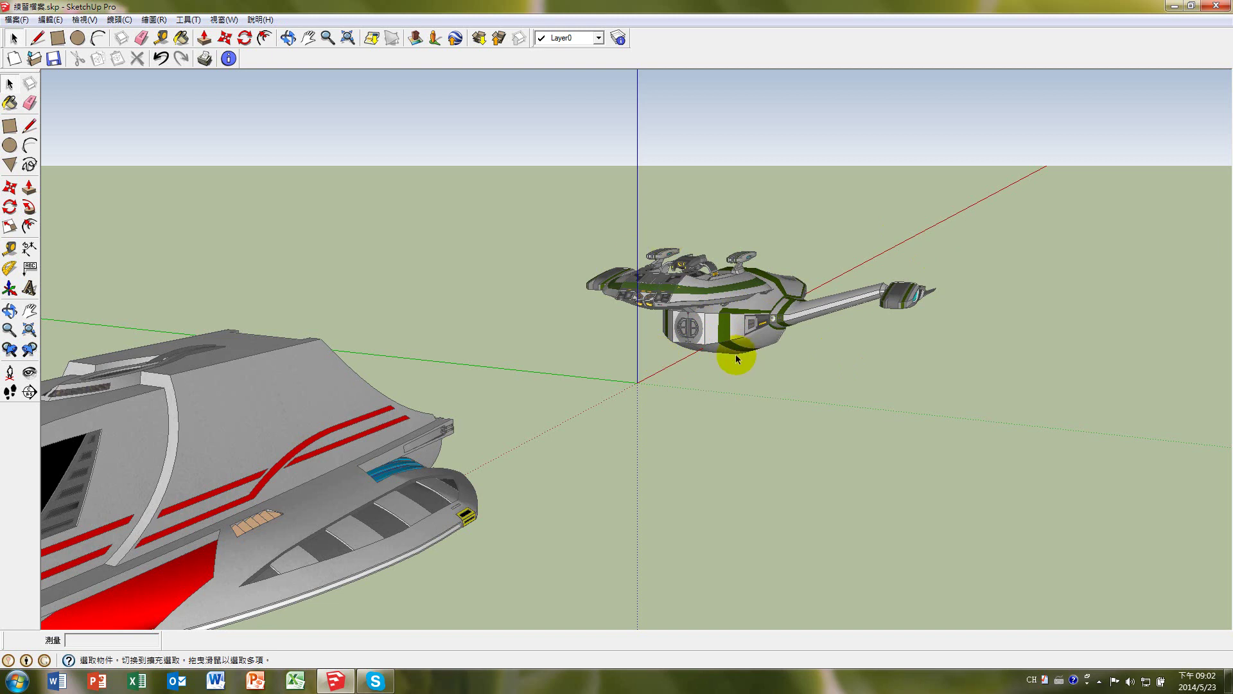
Zoom in close on the green-striped ship with the scroll wheel.
scroll(738, 357, "up", 1)
scroll(738, 357, "up", 1)
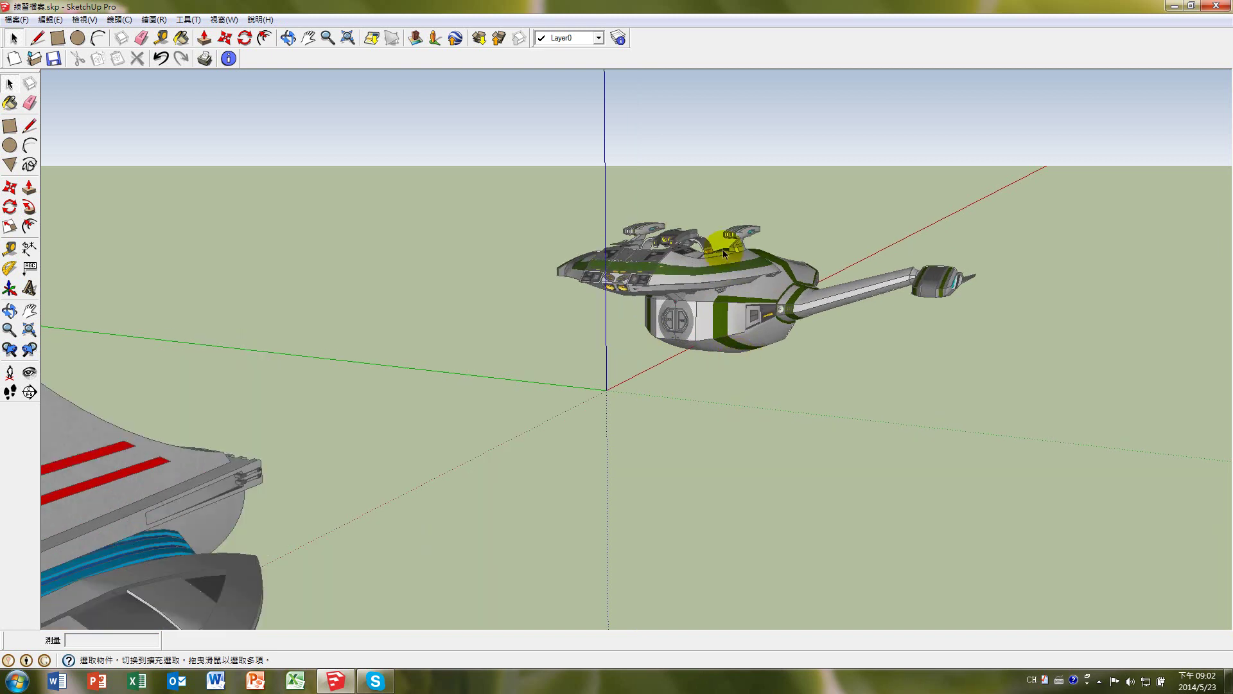
scroll(723, 251, "up", 2)
scroll(683, 257, "up", 1)
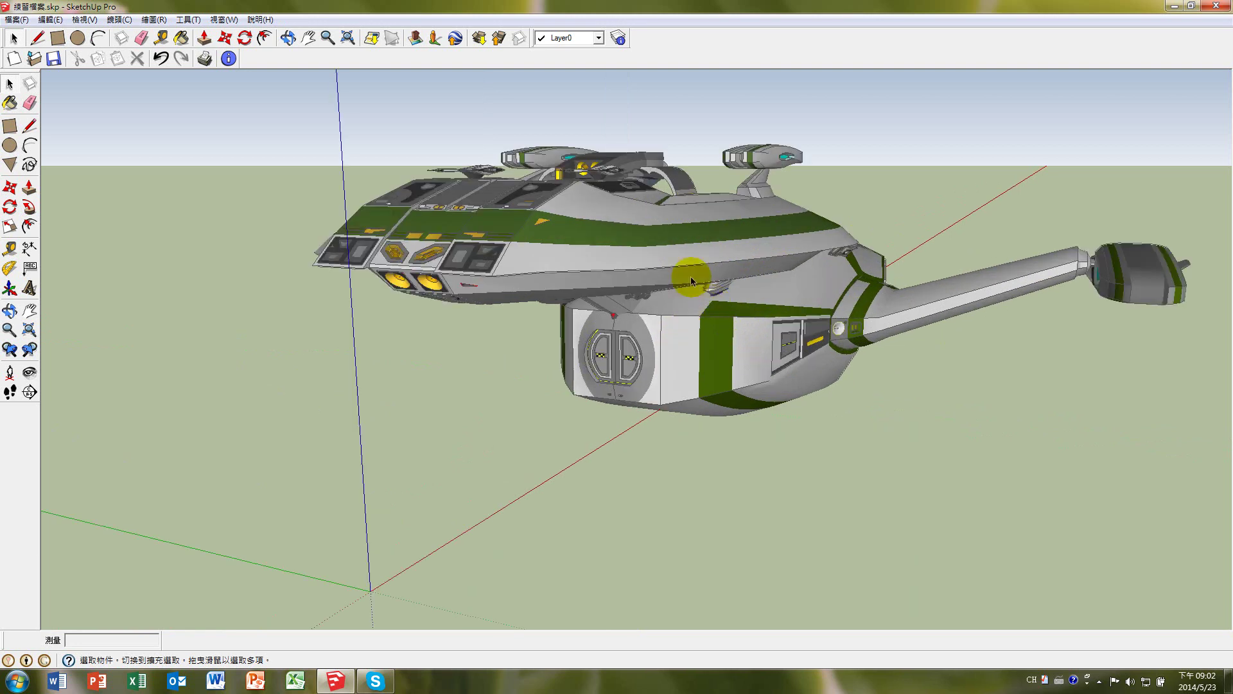
Orbit beneath the green-striped ship to view its saucer underside.
mouse_move(672, 251)
middle_mouse_down()
mouse_move(634, 287)
mouse_move(642, 101)
middle_mouse_up()
mouse_move(582, 384)
middle_mouse_down()
mouse_move(564, 407)
mouse_move(578, 366)
mouse_move(641, 353)
mouse_move(803, 376)
mouse_move(944, 377)
middle_mouse_up()
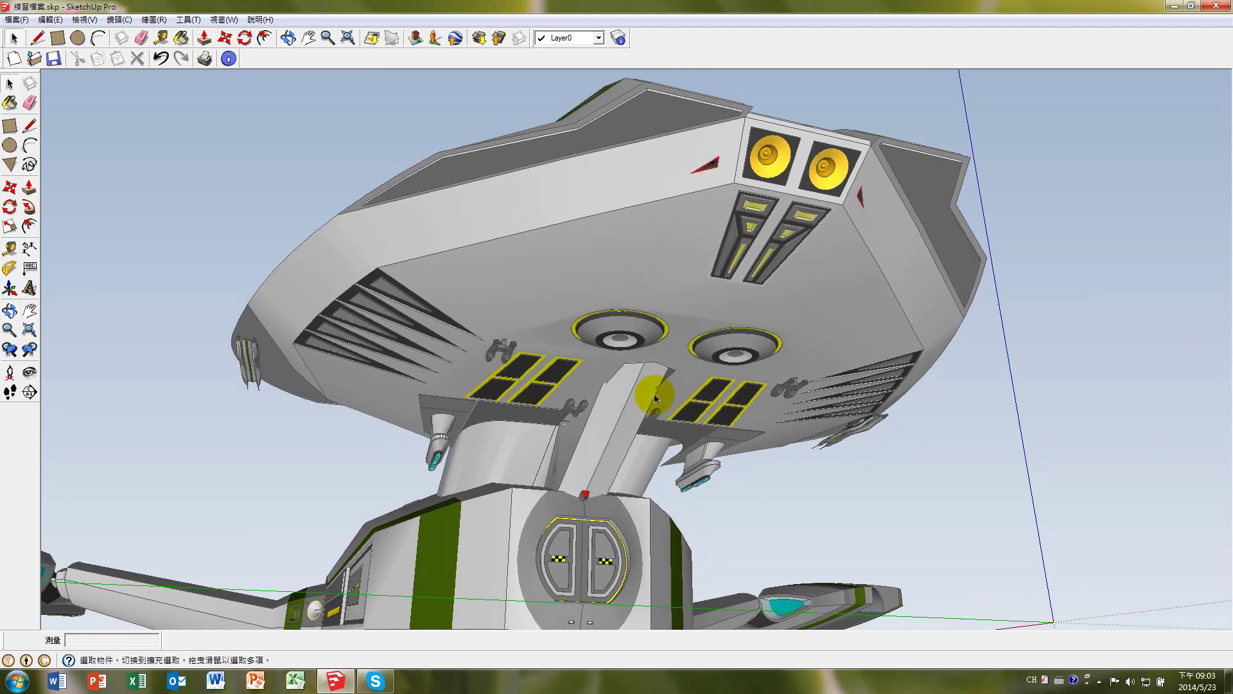
middle_click_drag(653, 393, 674, 346)
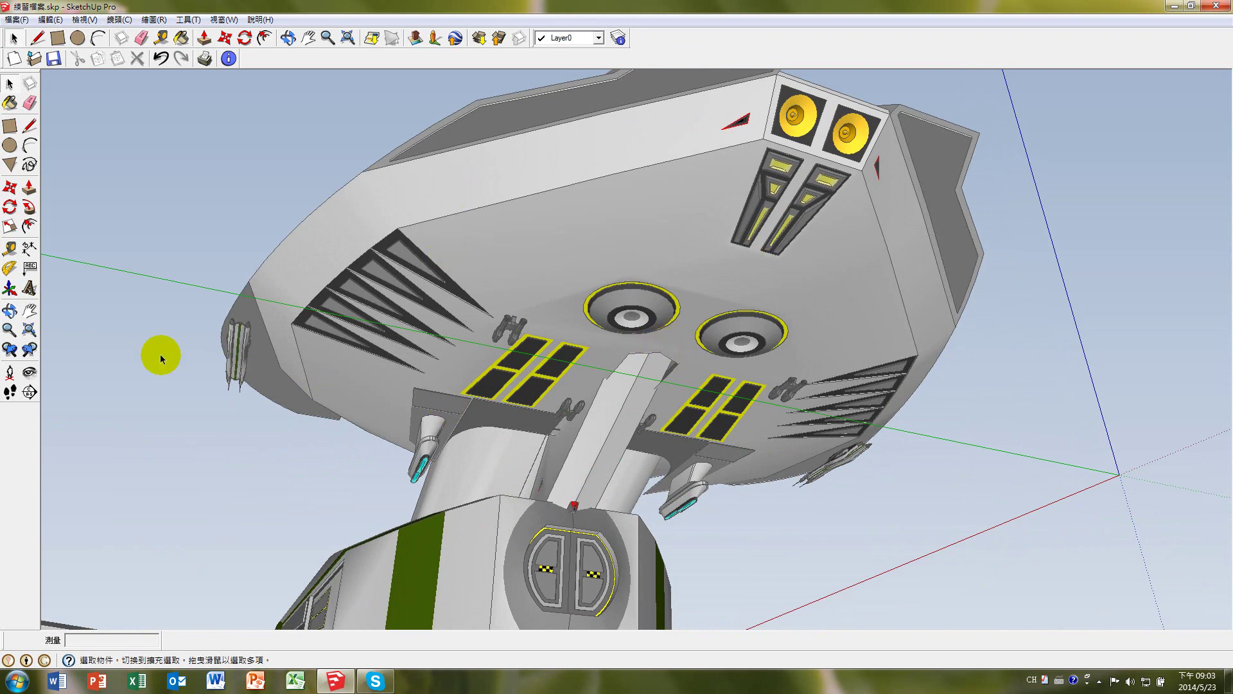
Zoom to extents so both spaceships fit whole in the view.
left_click(28, 329)
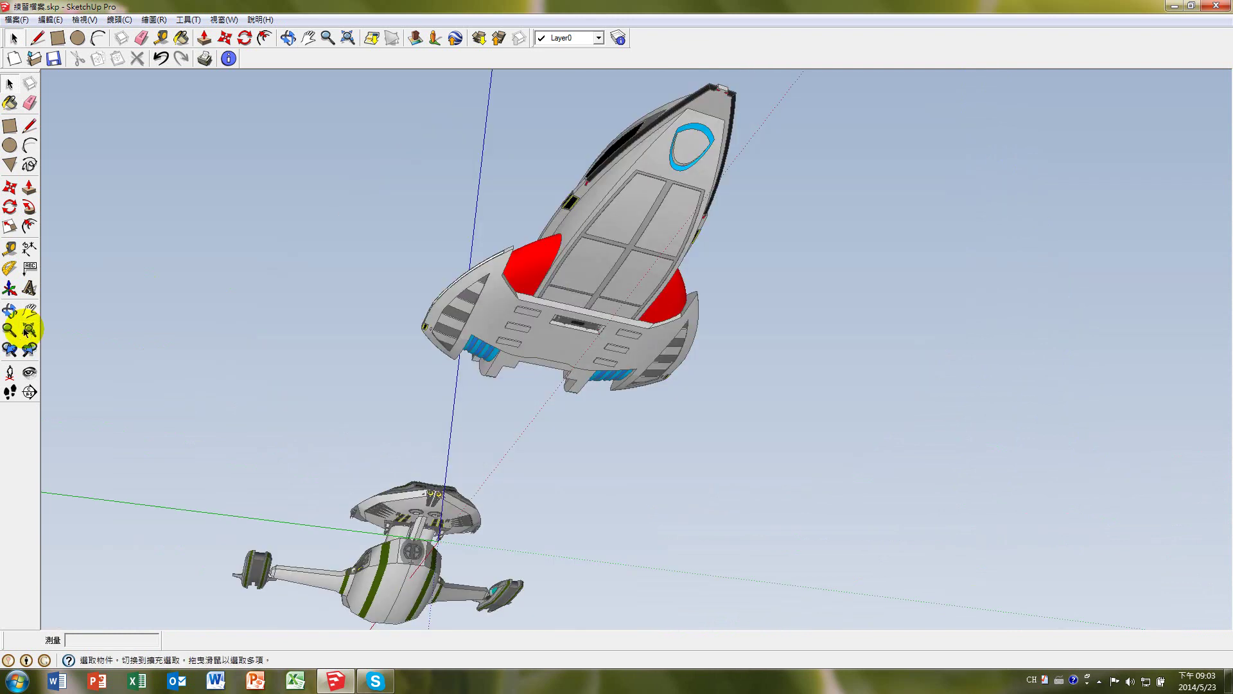